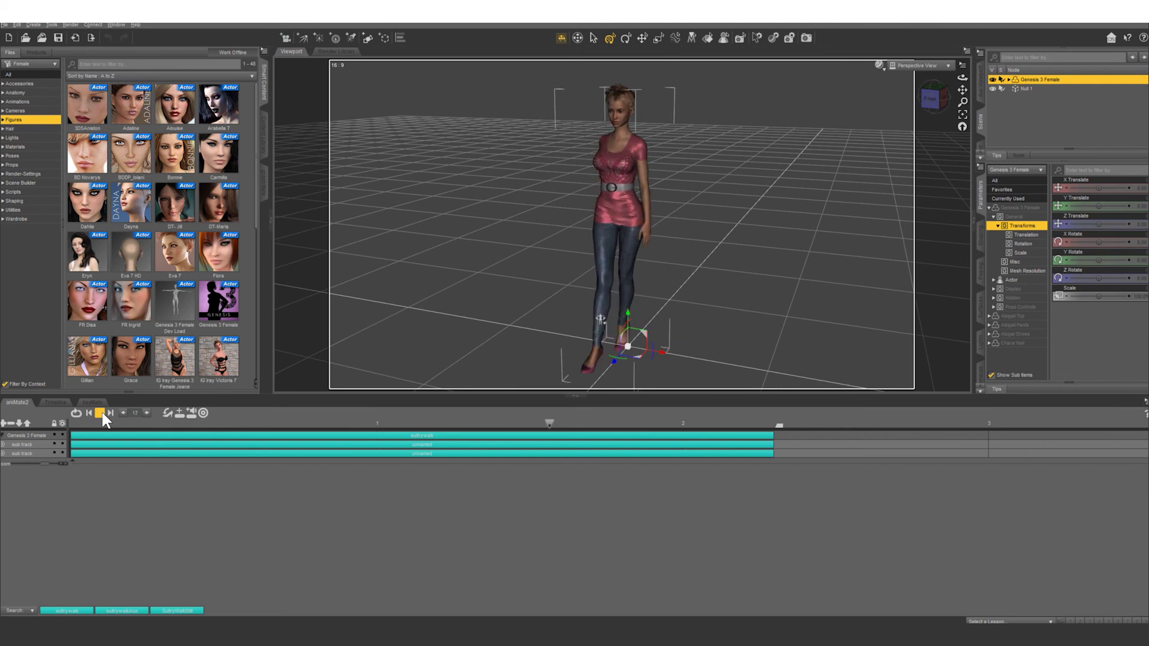
Preview the walk cycle from the start, then place the current time near the aniBlocks' end
left_click(100, 413)
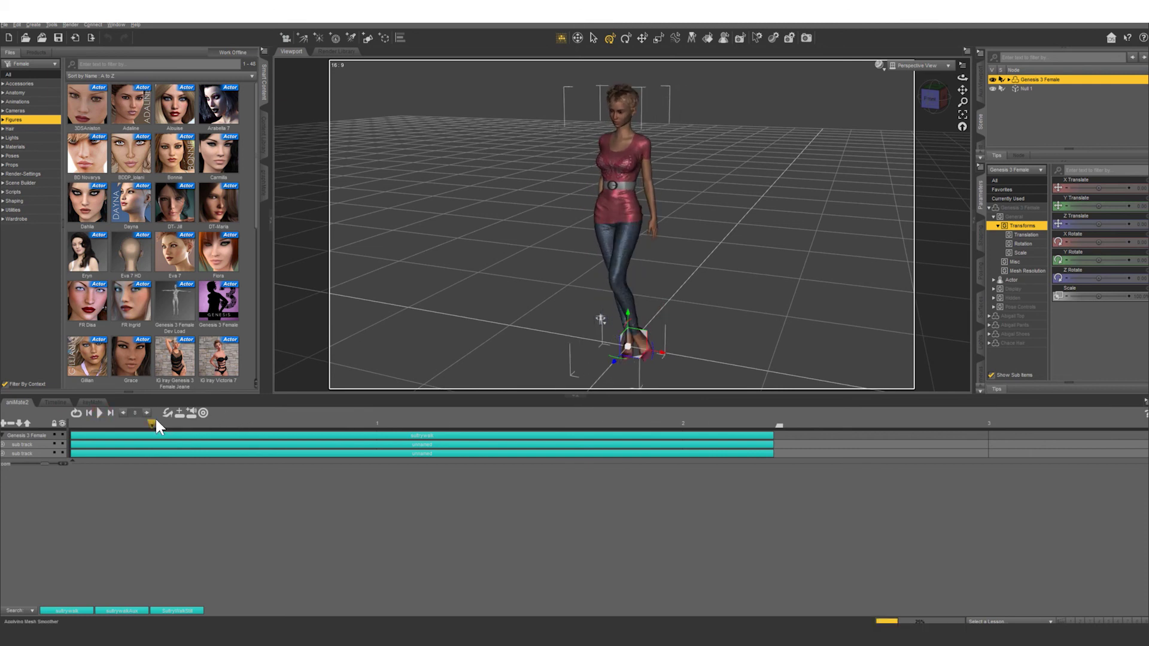
left_click(62, 420)
left_click(483, 421)
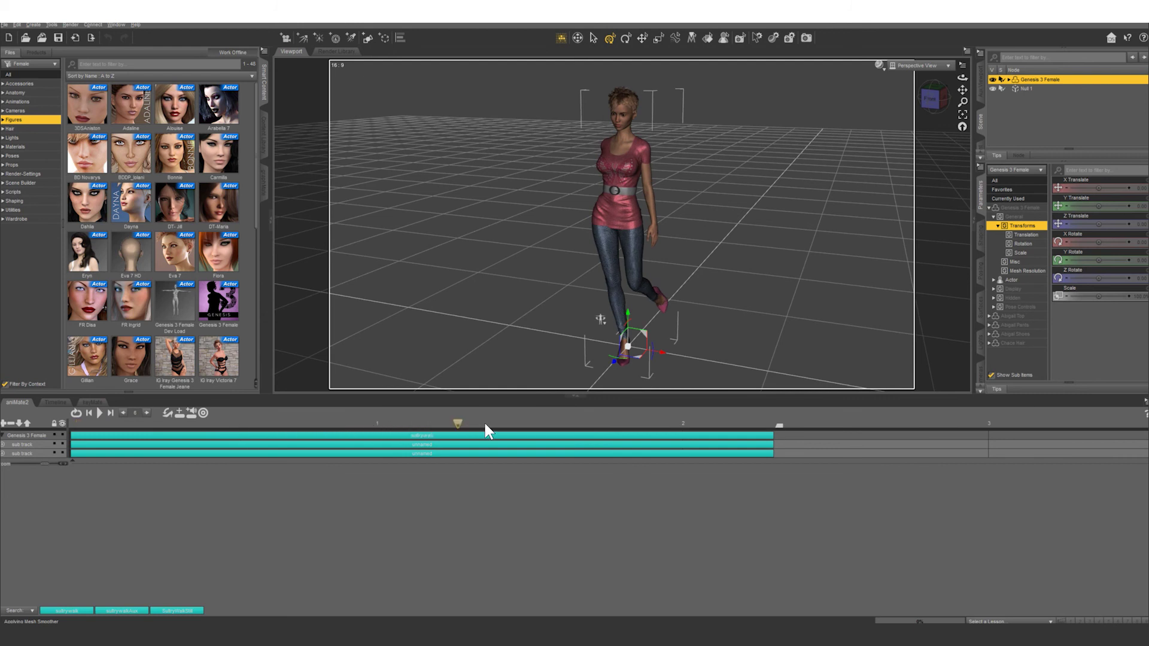
left_click(62, 423)
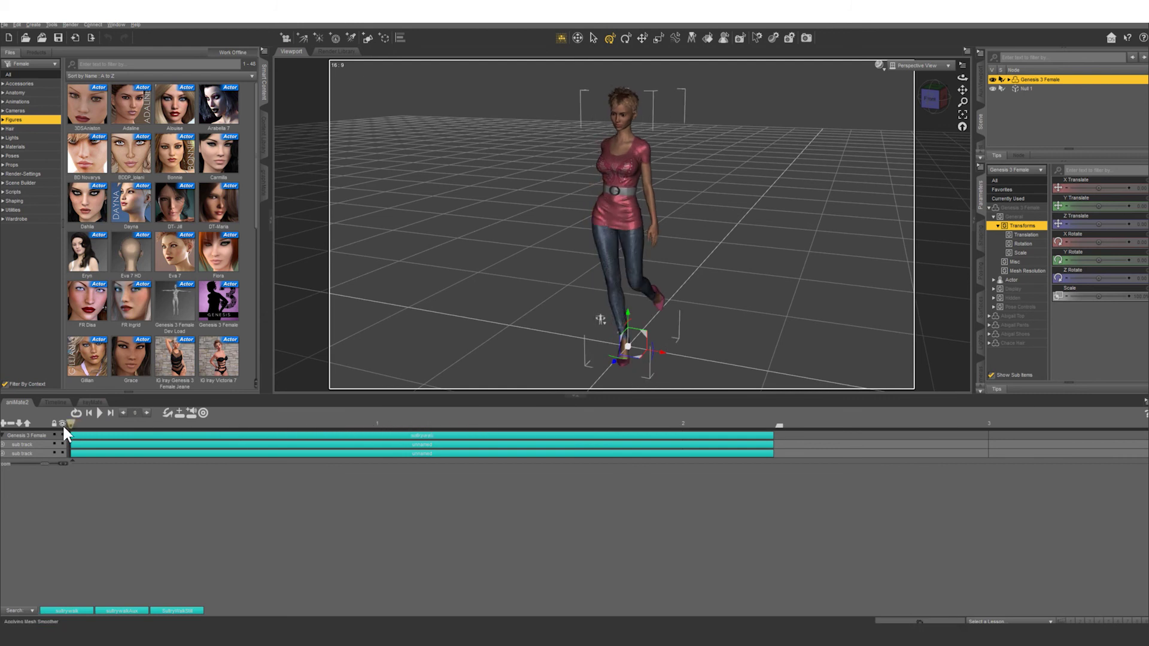
left_click(99, 412)
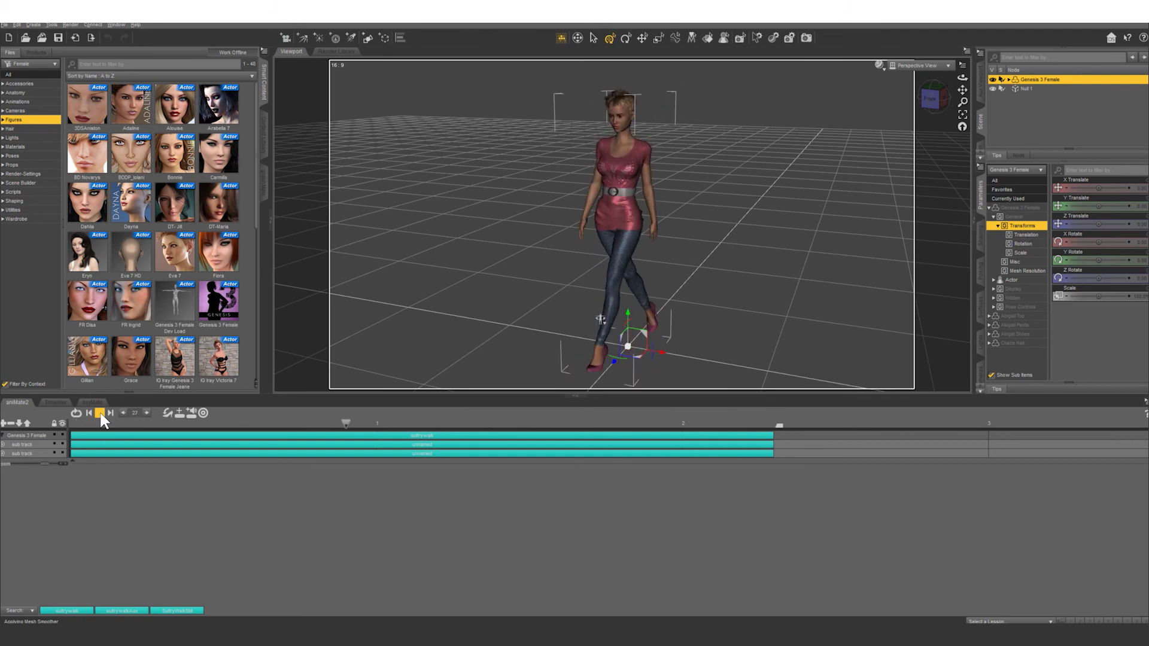
left_click(100, 412)
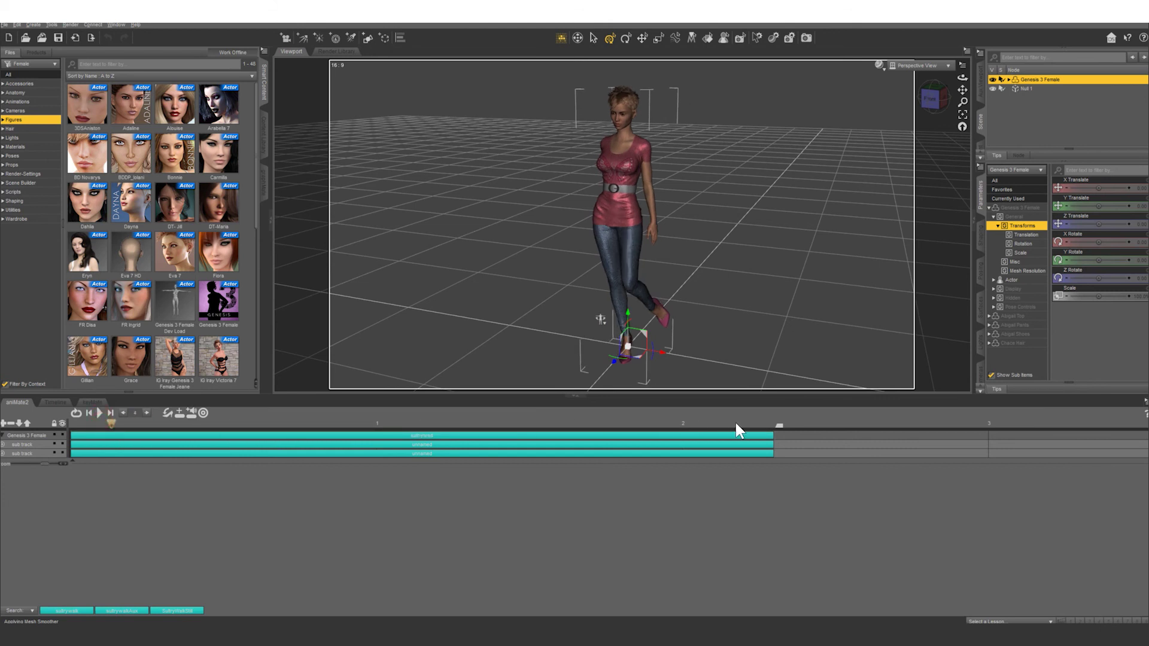
left_click(776, 423)
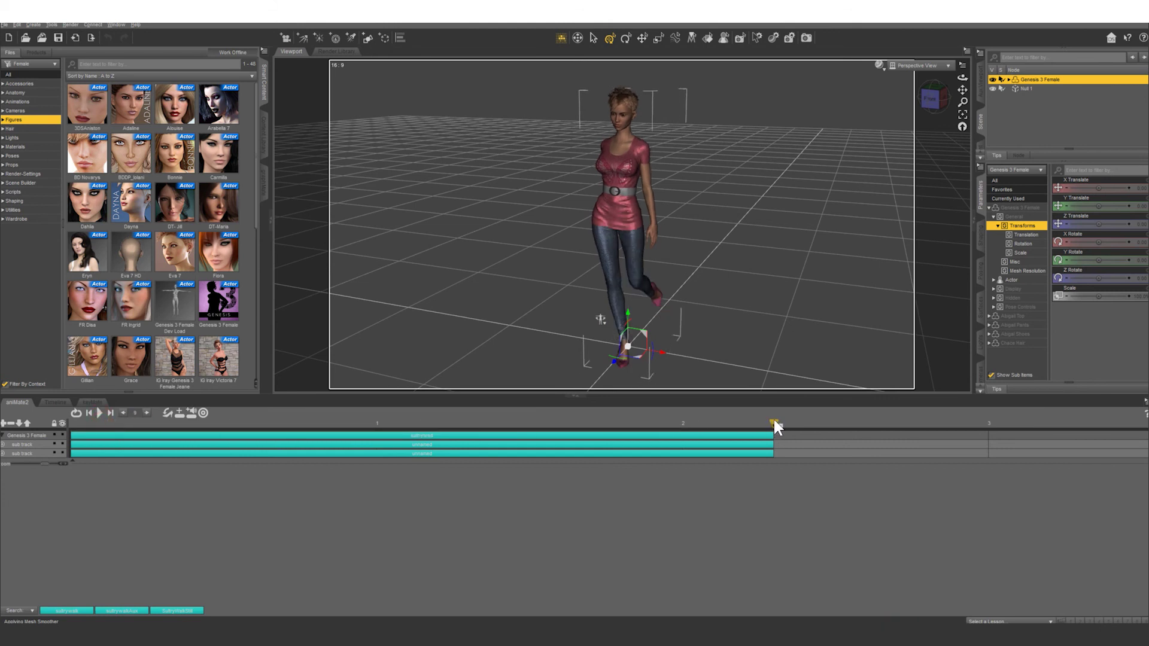
Step back two frames and trim the walk block and its sub-track blocks to end there
left_click(124, 414)
left_click(123, 414)
left_click(760, 435)
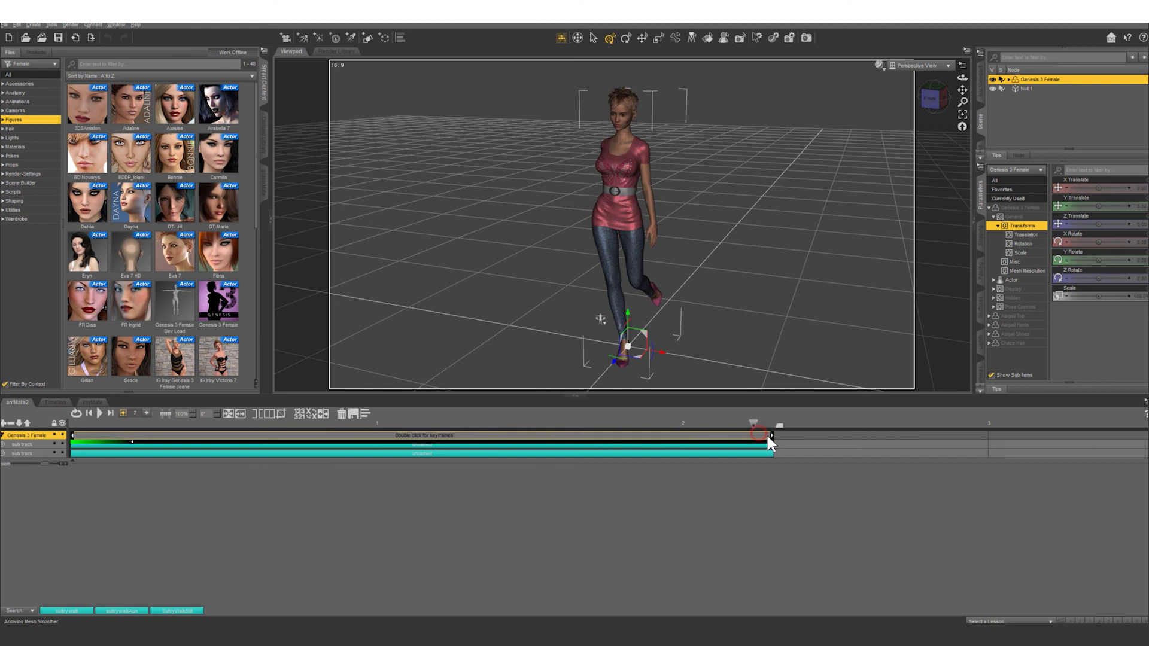
left_click_drag(754, 434, 745, 432)
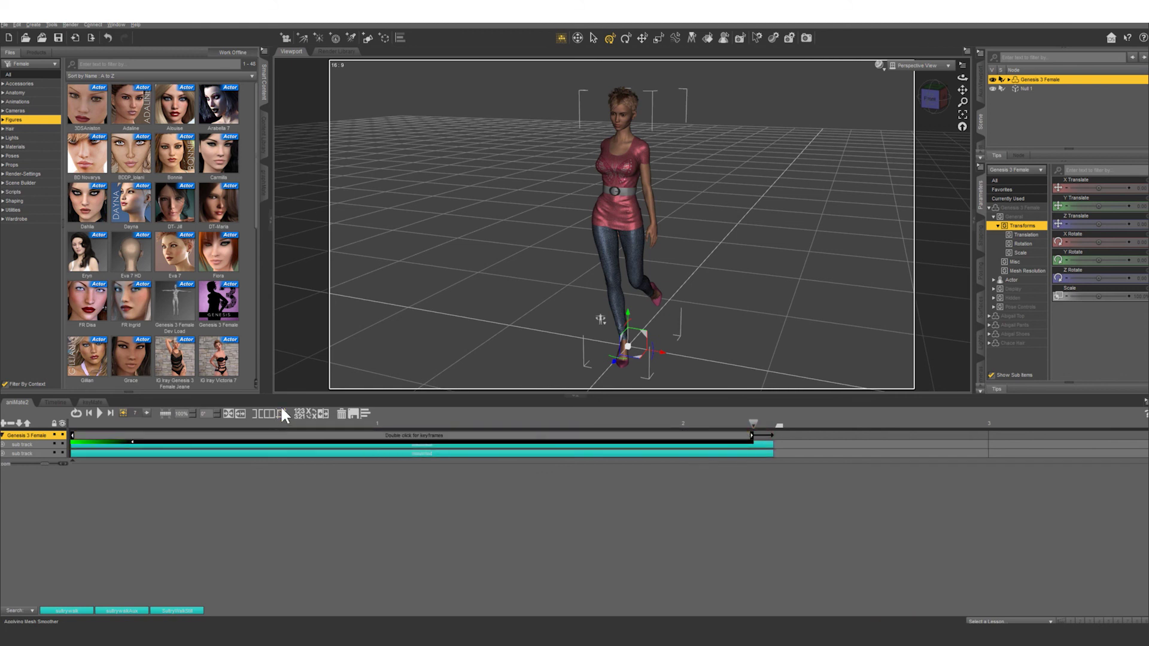
left_click(770, 445)
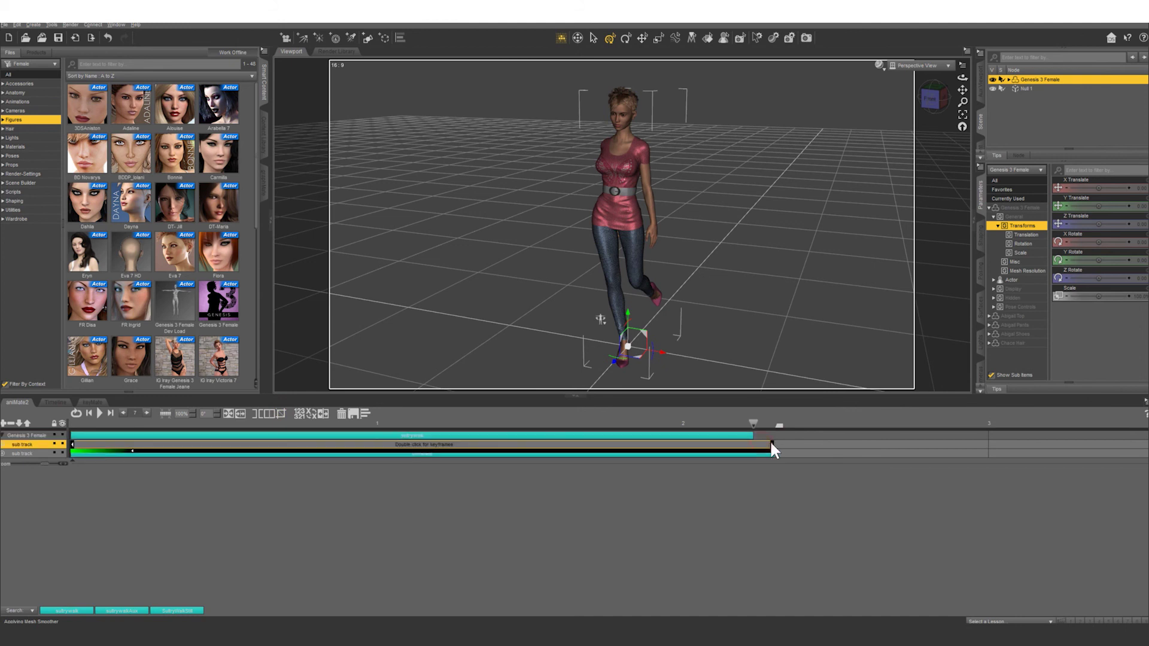
mouse_move(771, 448)
left_mouse_down()
mouse_move(738, 449)
mouse_move(752, 453)
left_mouse_up()
left_click(770, 454)
Play back the trimmed walk, then deselect the blocks
left_click(100, 413)
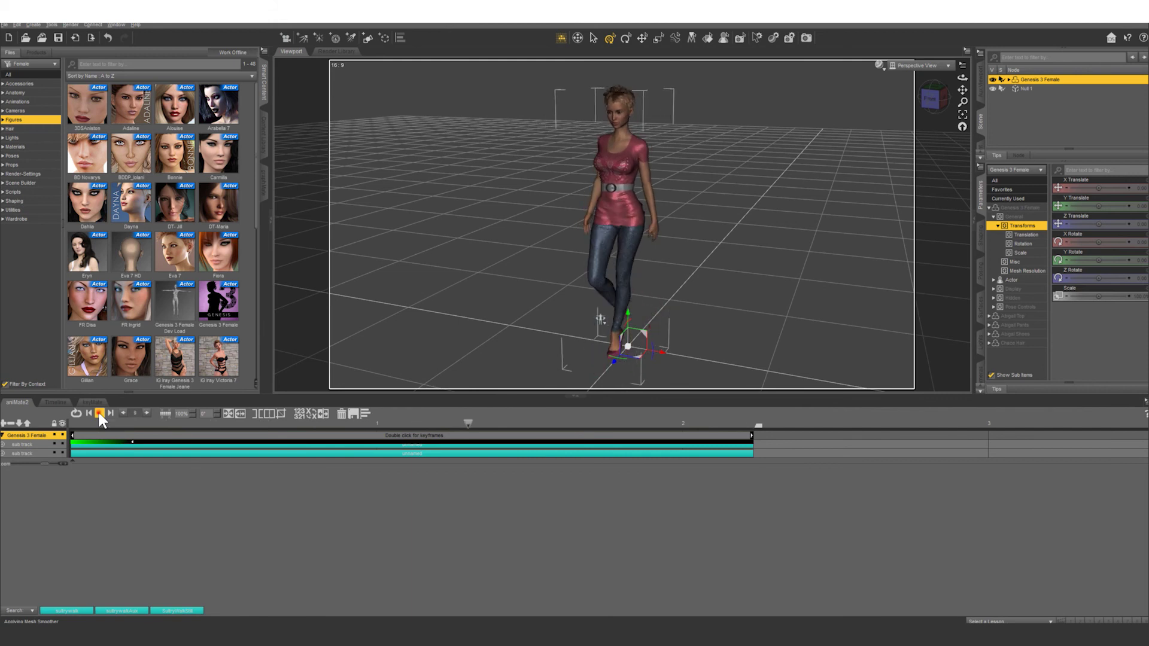
left_click(99, 413)
left_click(392, 494)
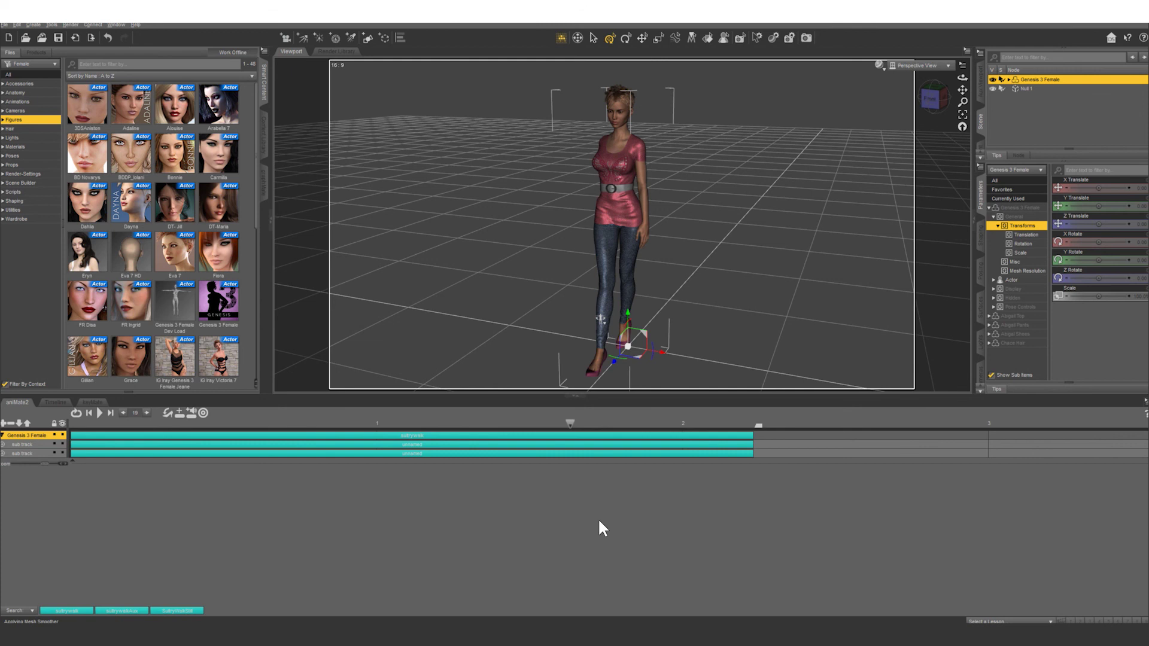
Bake the aniMate2 walk blocks to Studio keyframes and confirm with Yes
right_click(552, 498)
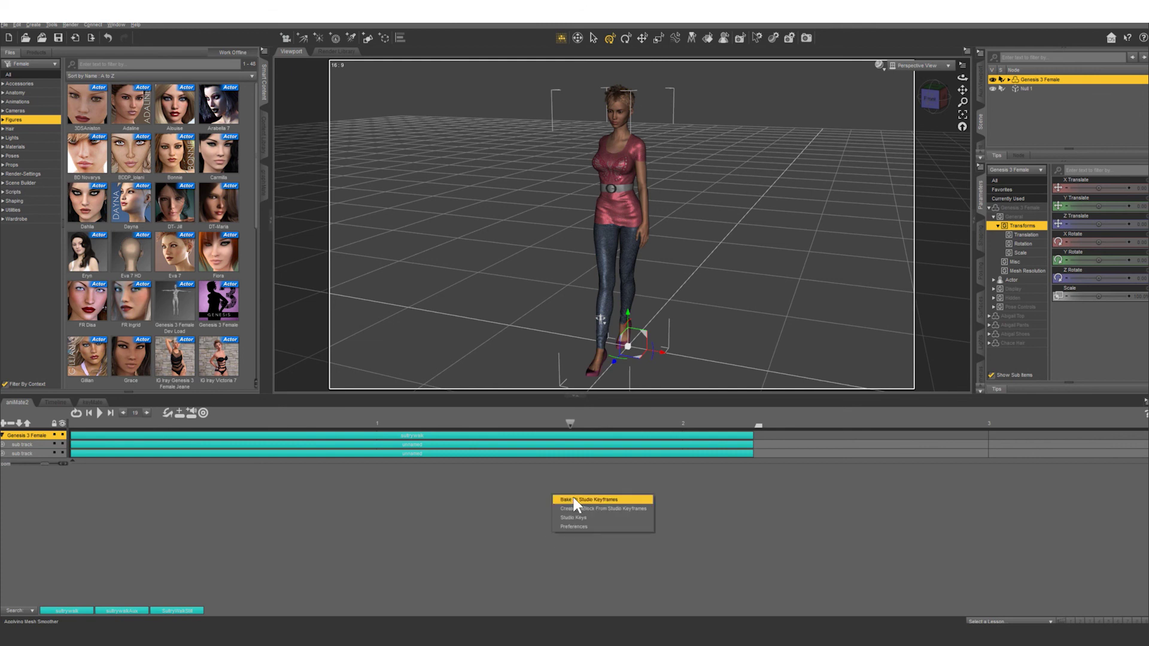
left_click(573, 498)
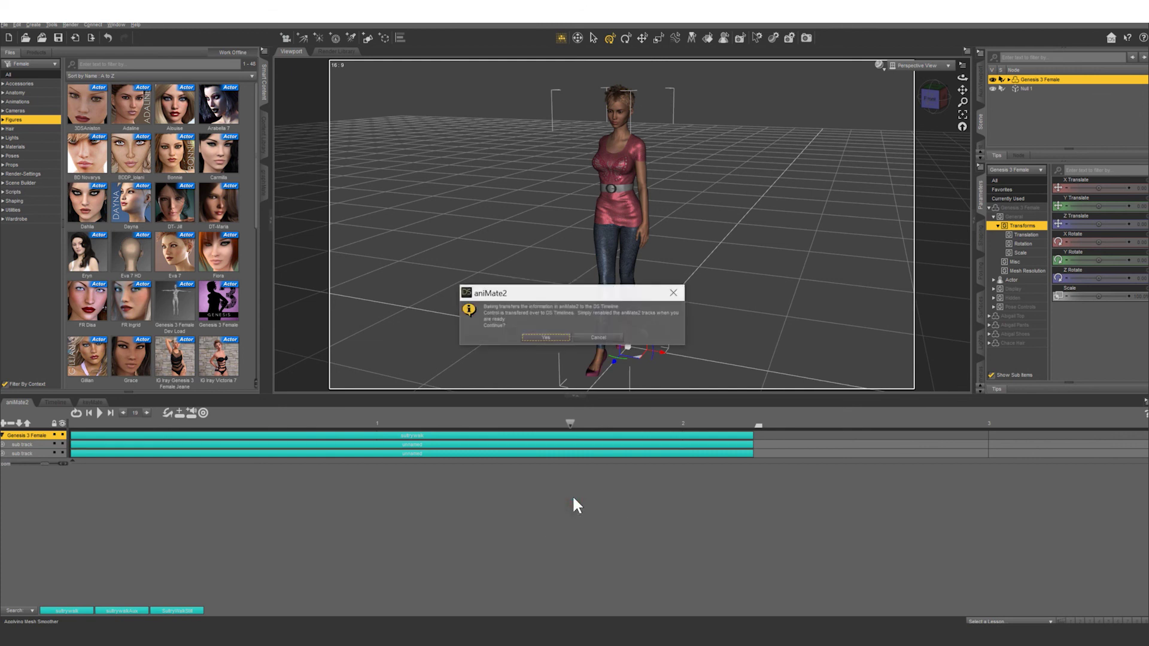
left_click(545, 338)
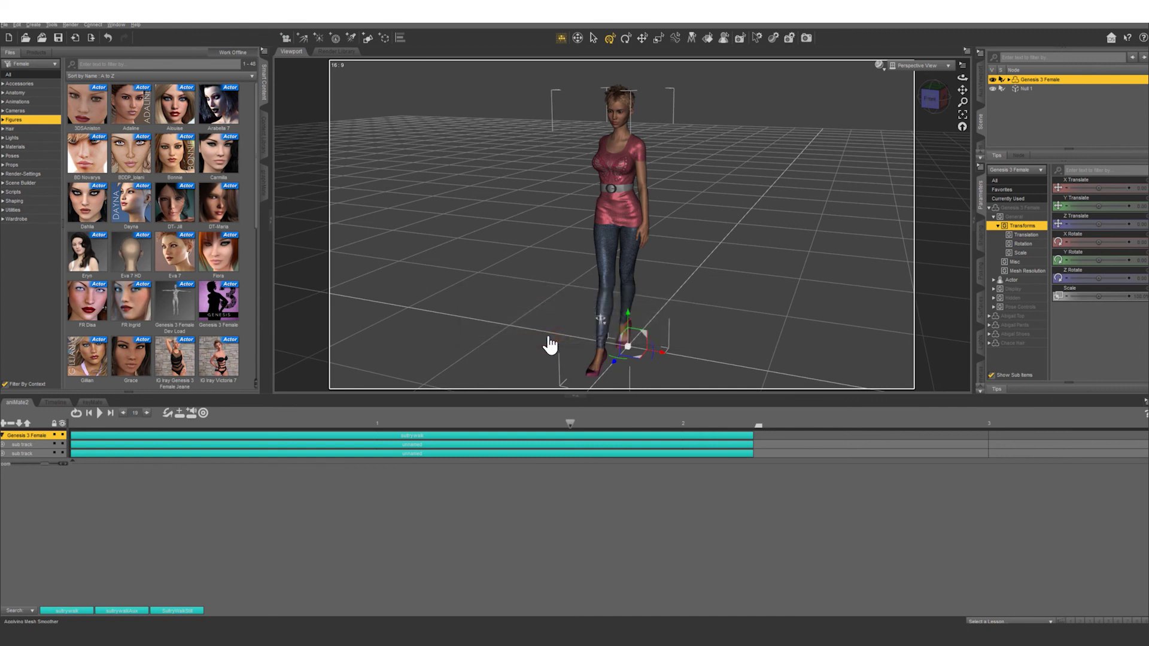
Scrub through the baked keyframes on the Timeline, then return to frame 0 and aniMate2
left_click(54, 404)
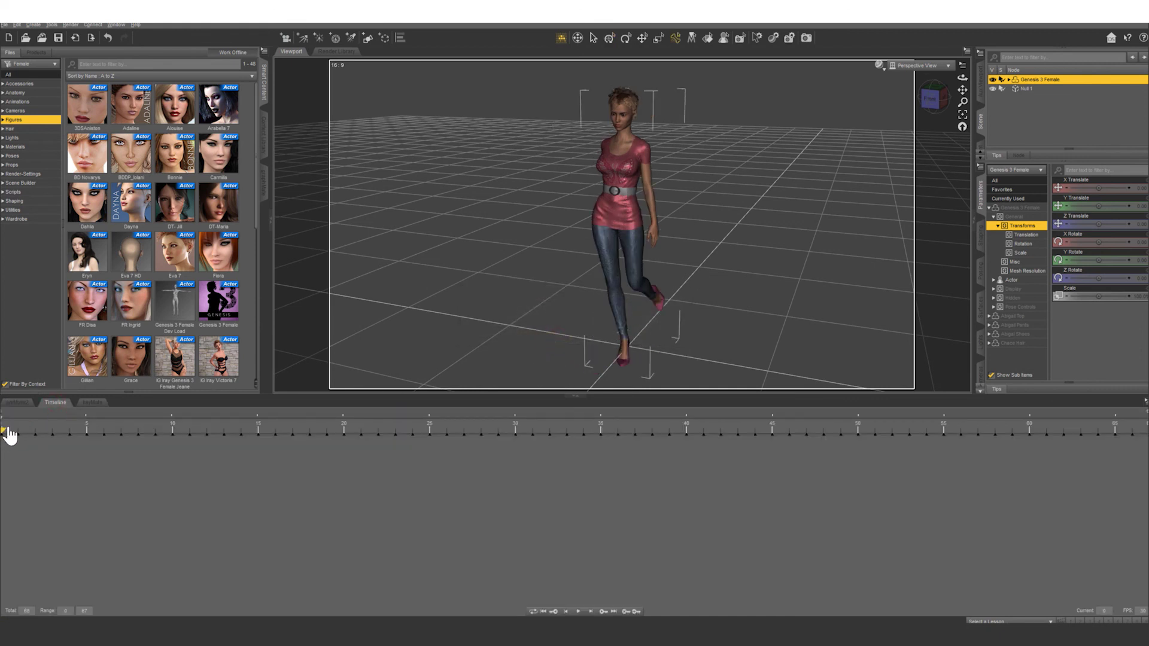
left_click_drag(573, 454, 1146, 455)
left_click(3, 476)
left_click(18, 404)
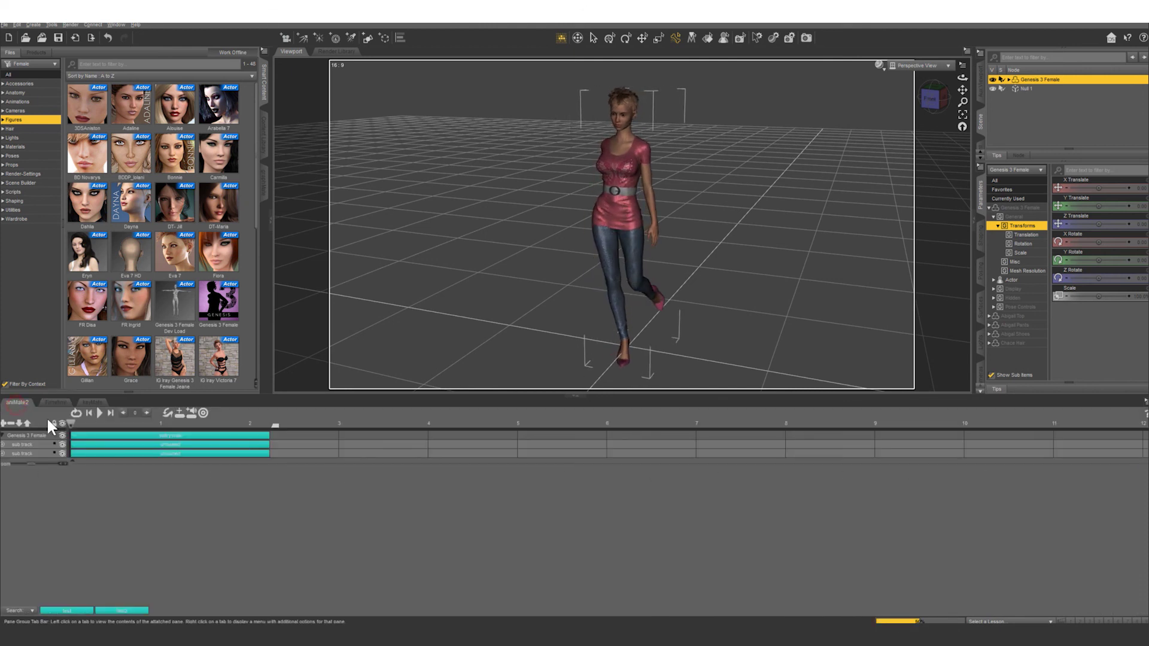
Delete the Genesis 3 Female walk block and both sub-track aniBlocks
left_click(132, 435)
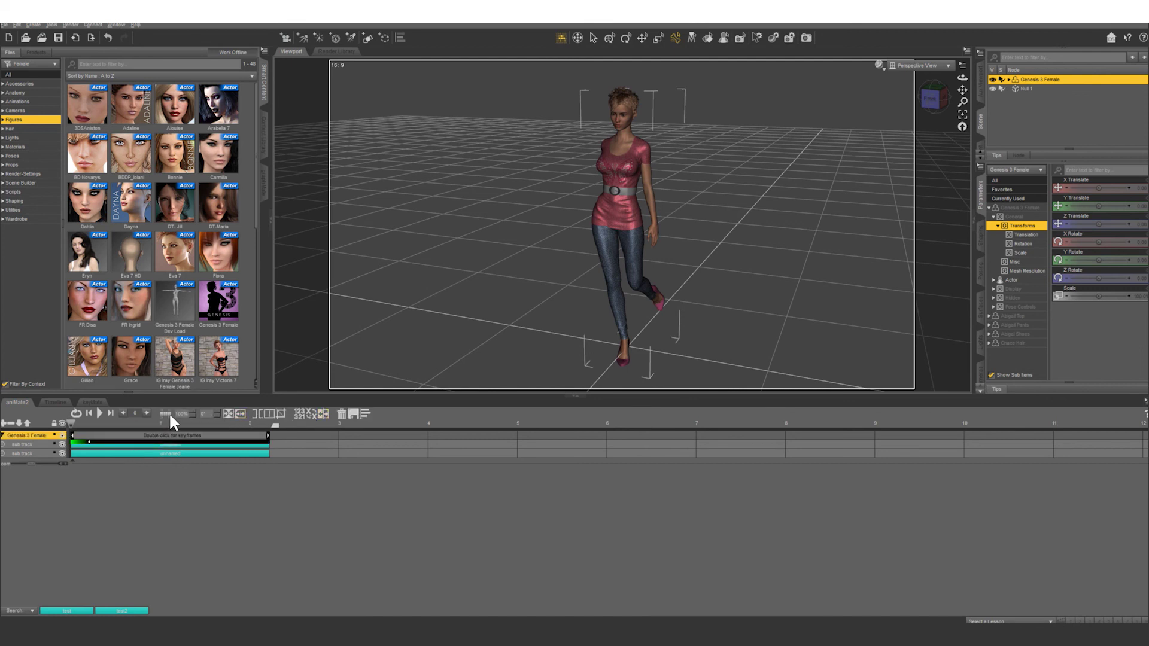
left_click(341, 413)
left_click(201, 445)
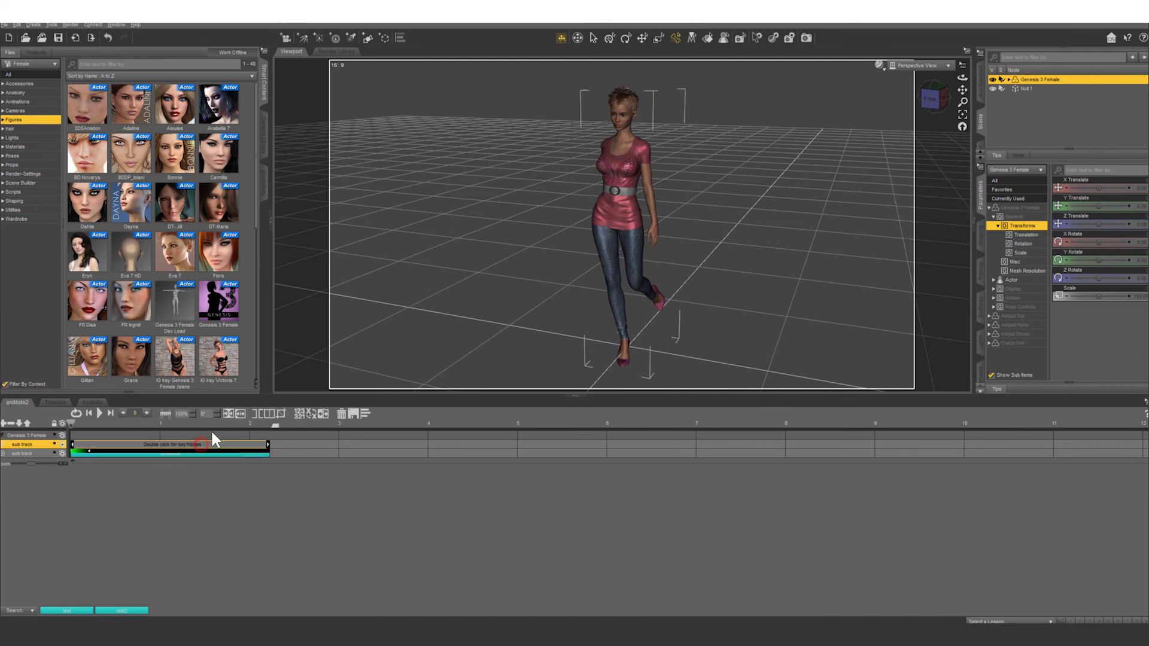
left_click(340, 413)
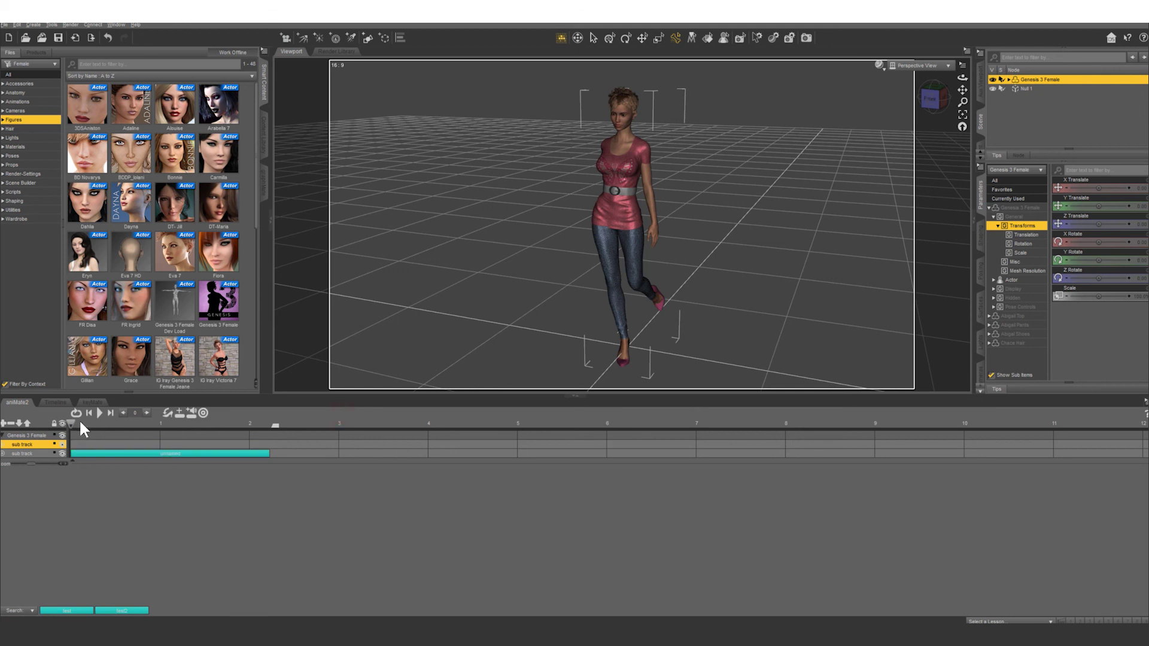
left_click(168, 453)
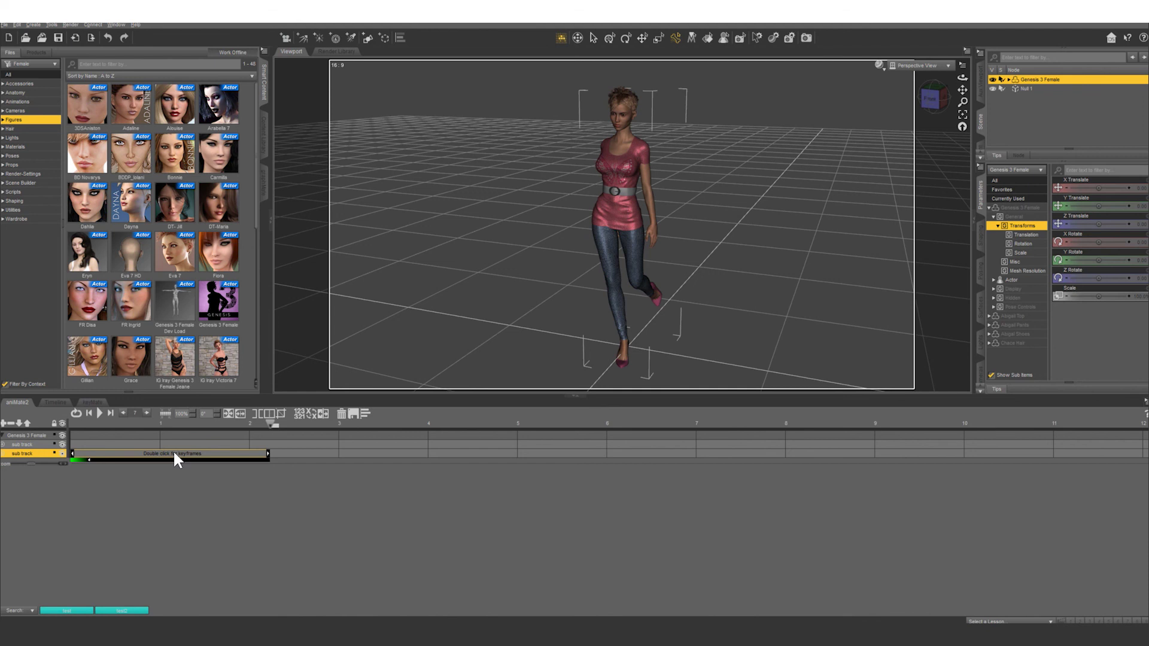
left_click(341, 413)
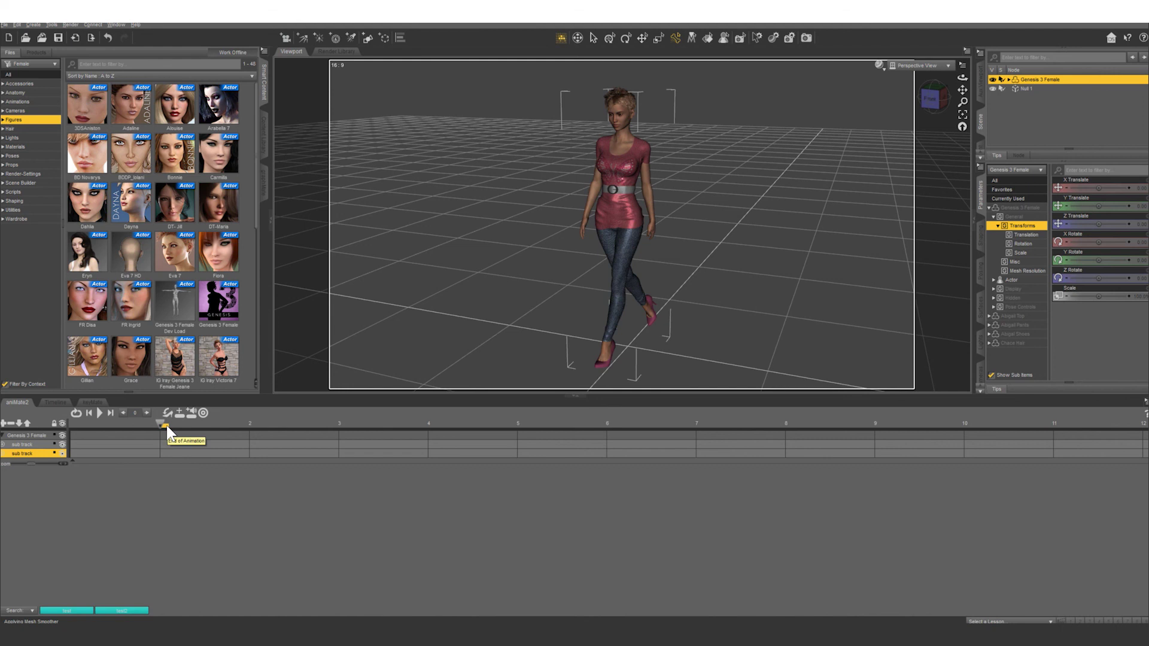
Move the End of Animation marker to about frame 2 and check the Timeline
left_click_drag(167, 422, 272, 422)
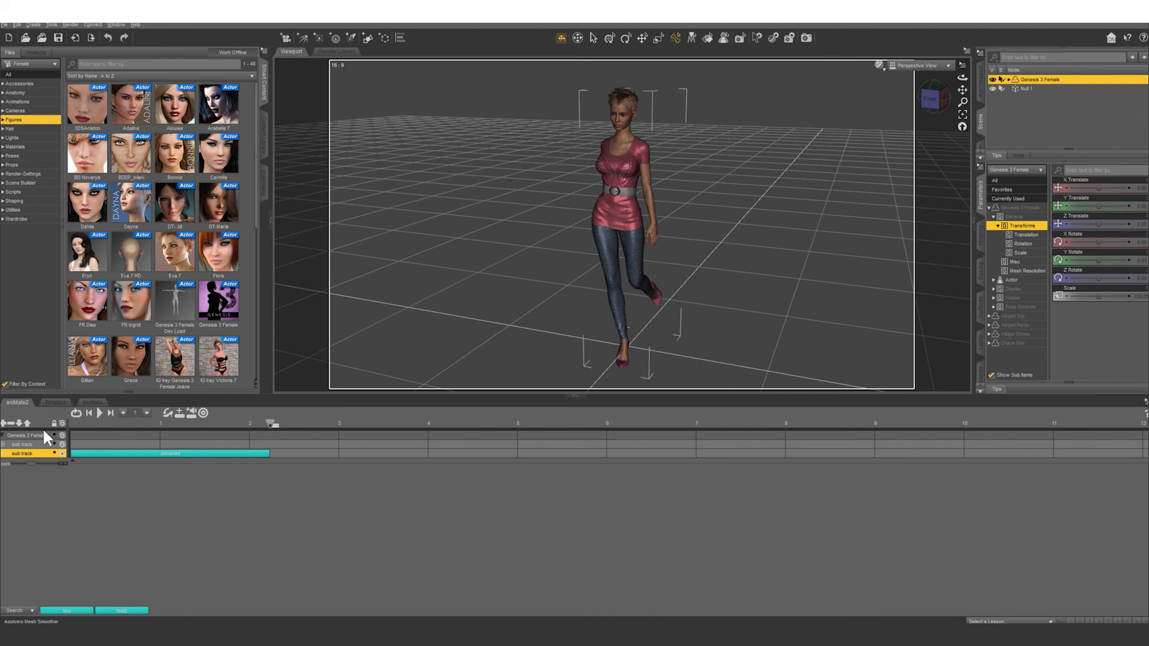
left_click(55, 402)
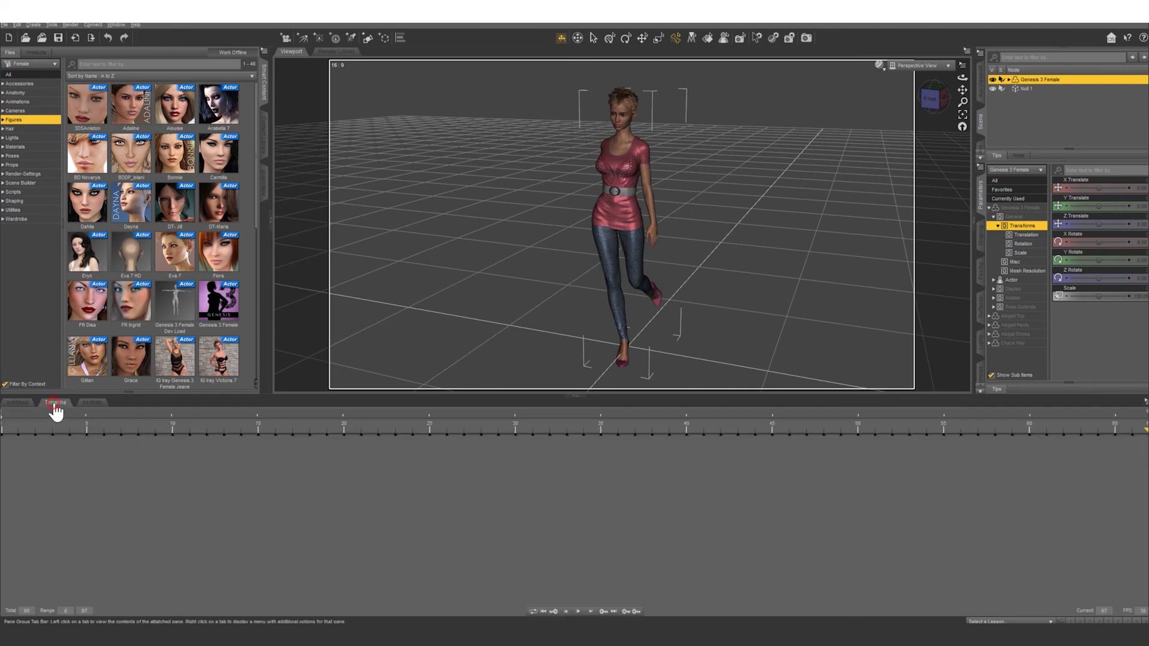
left_click(18, 402)
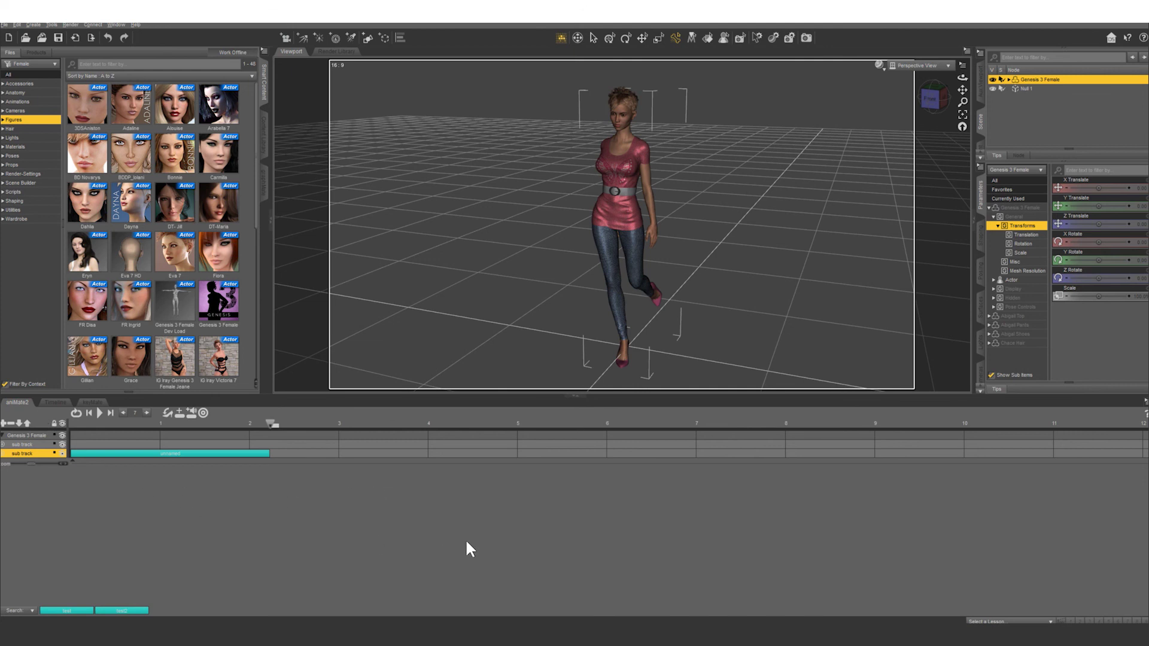
Create an aniBlock from studio keyframes with Translation, Rotation, Scale and Morphs/Values keys
right_click(459, 513)
left_click(491, 522)
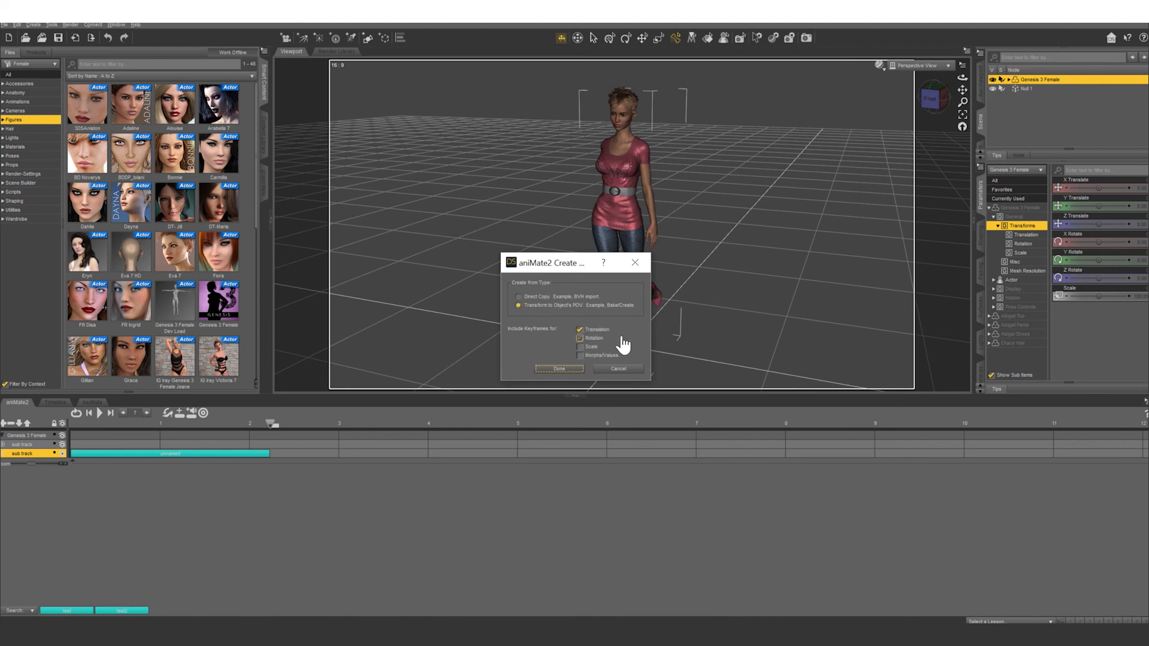
left_click(598, 339)
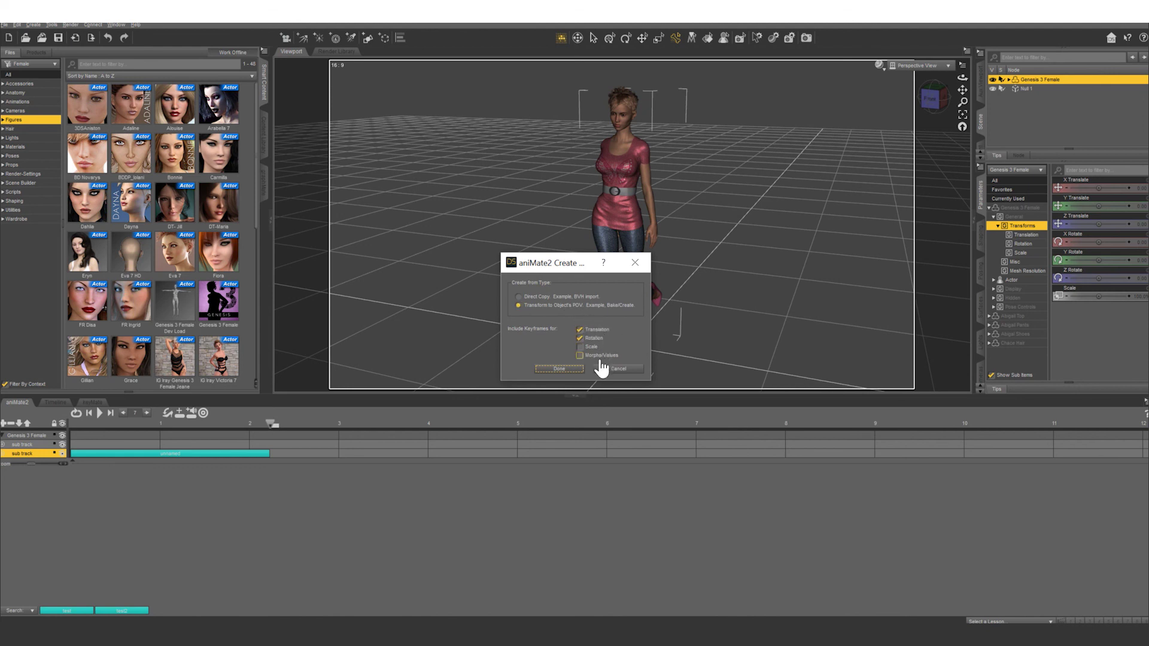
left_click(579, 355)
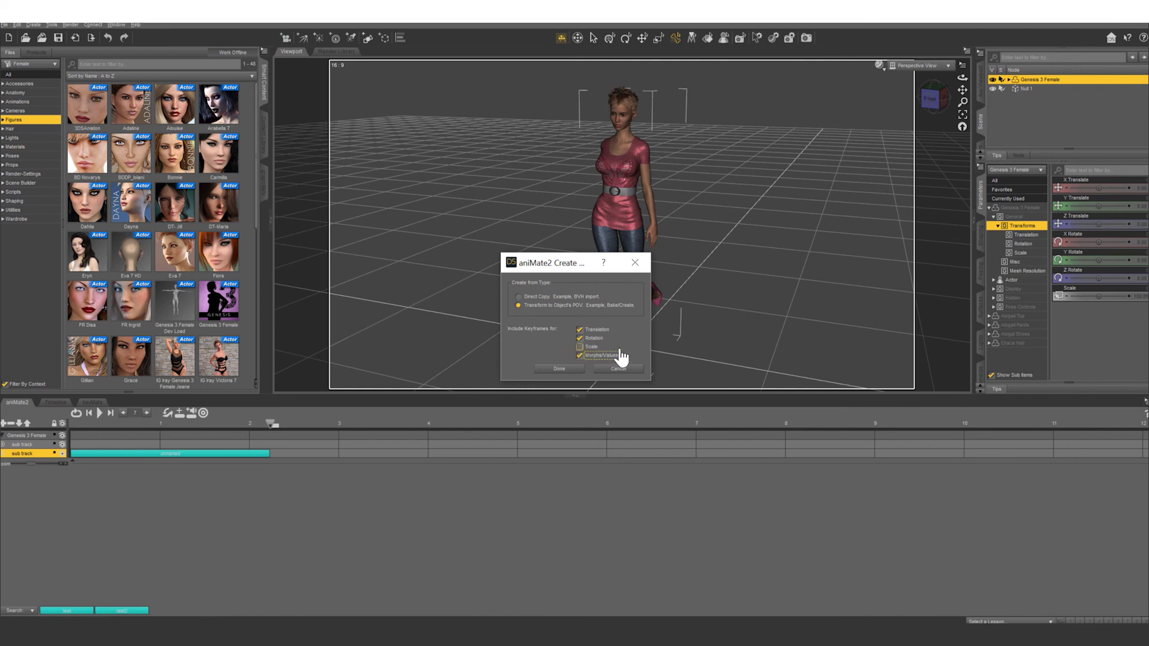
left_click(579, 338)
left_click(579, 347)
left_click(580, 338)
left_click(579, 355)
left_click(580, 355)
left_click(568, 374)
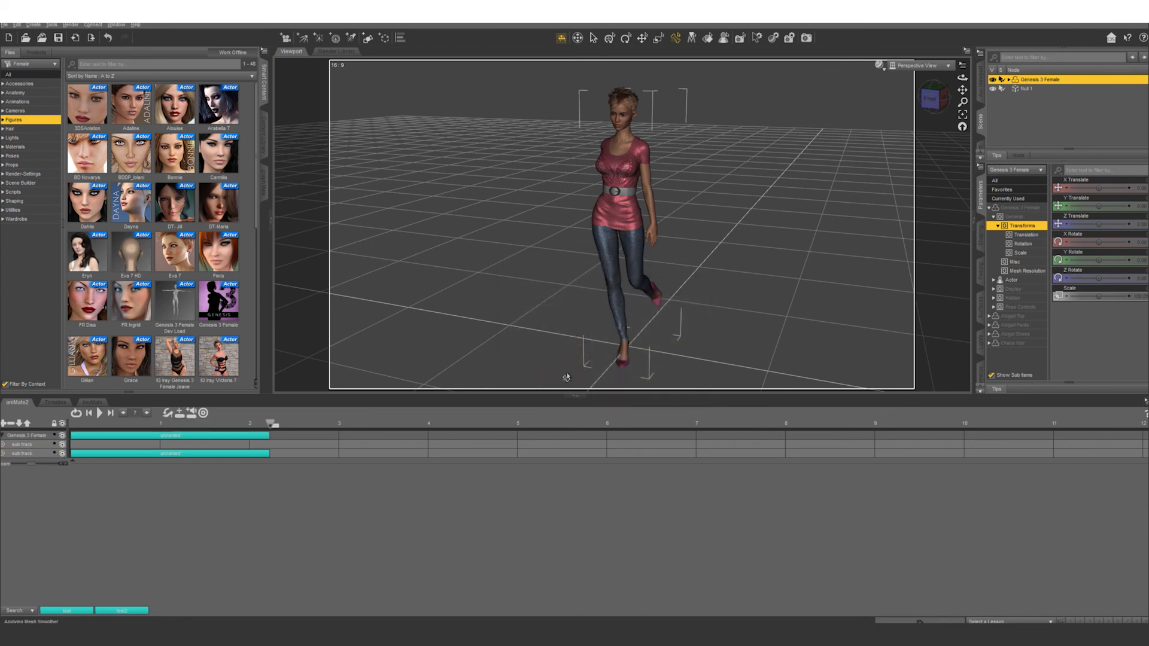
Select the new aniBlock, widen the timeline, and save it as 'sultrierwalk'
left_click(155, 436)
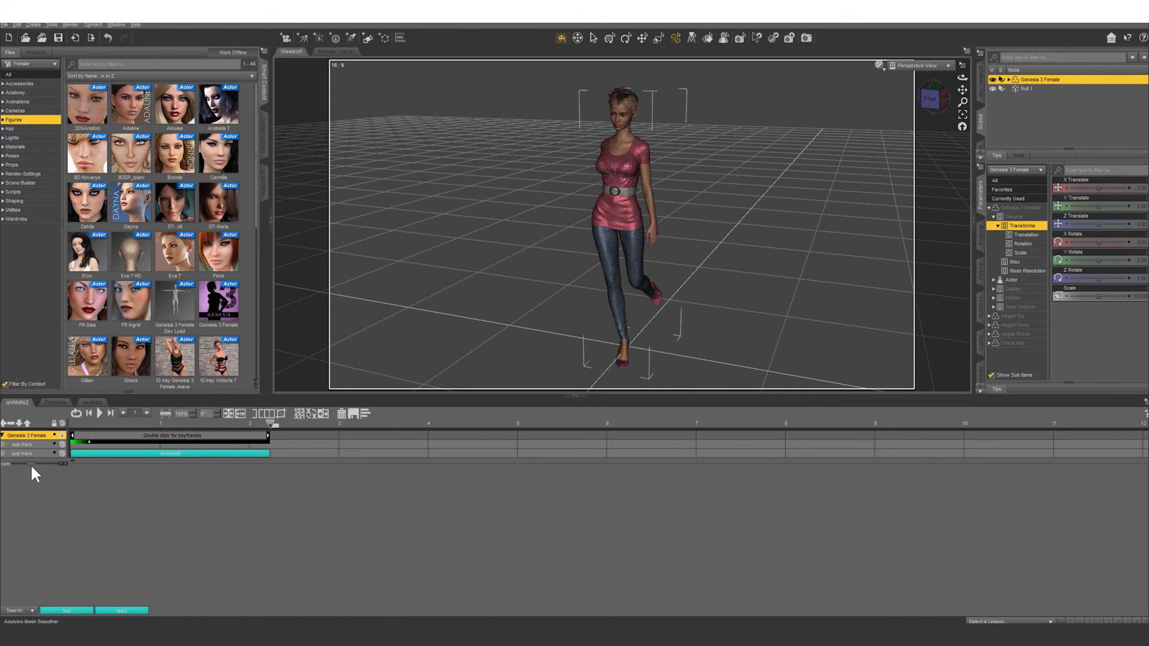
left_click_drag(31, 468, 44, 468)
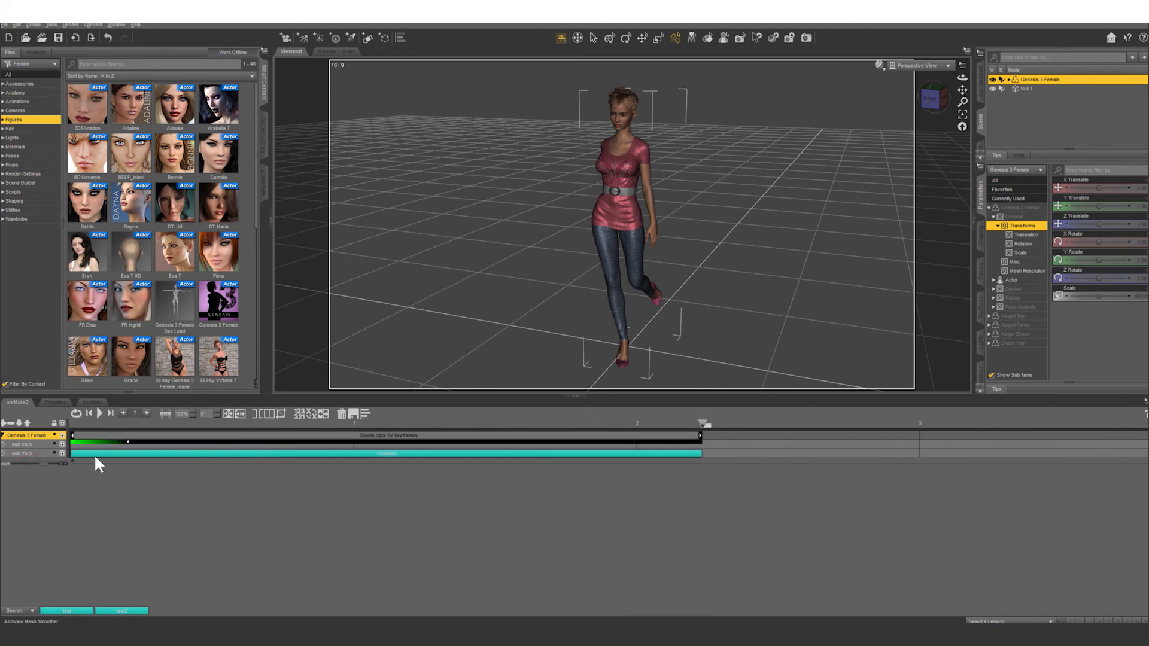
left_click(353, 414)
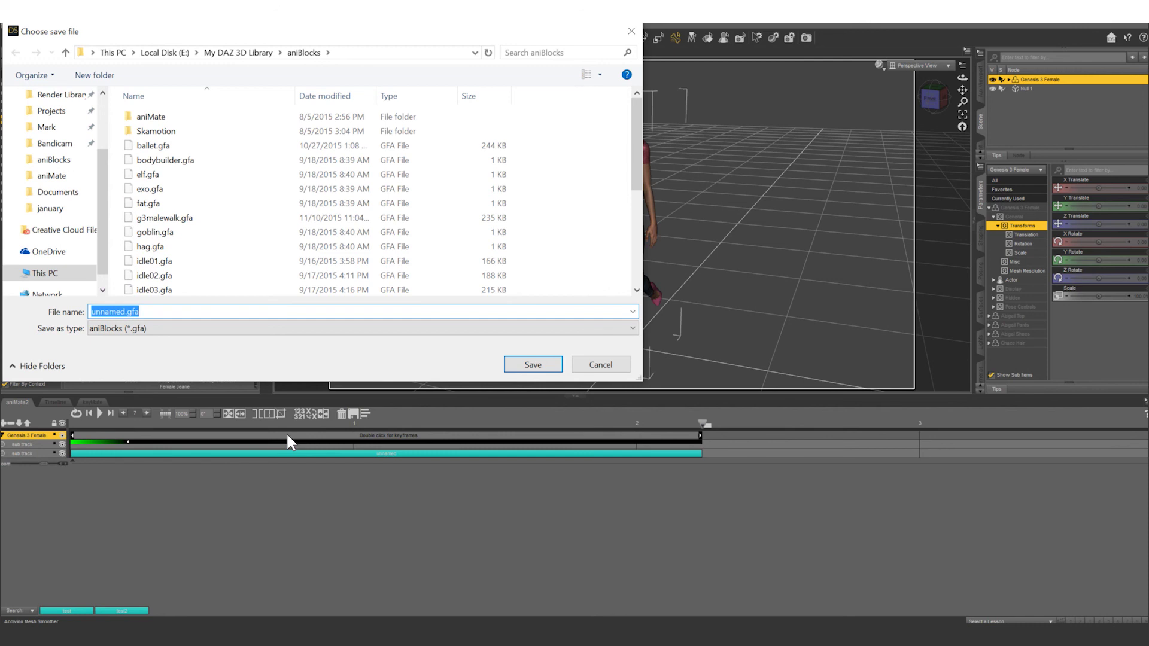
type("sult")
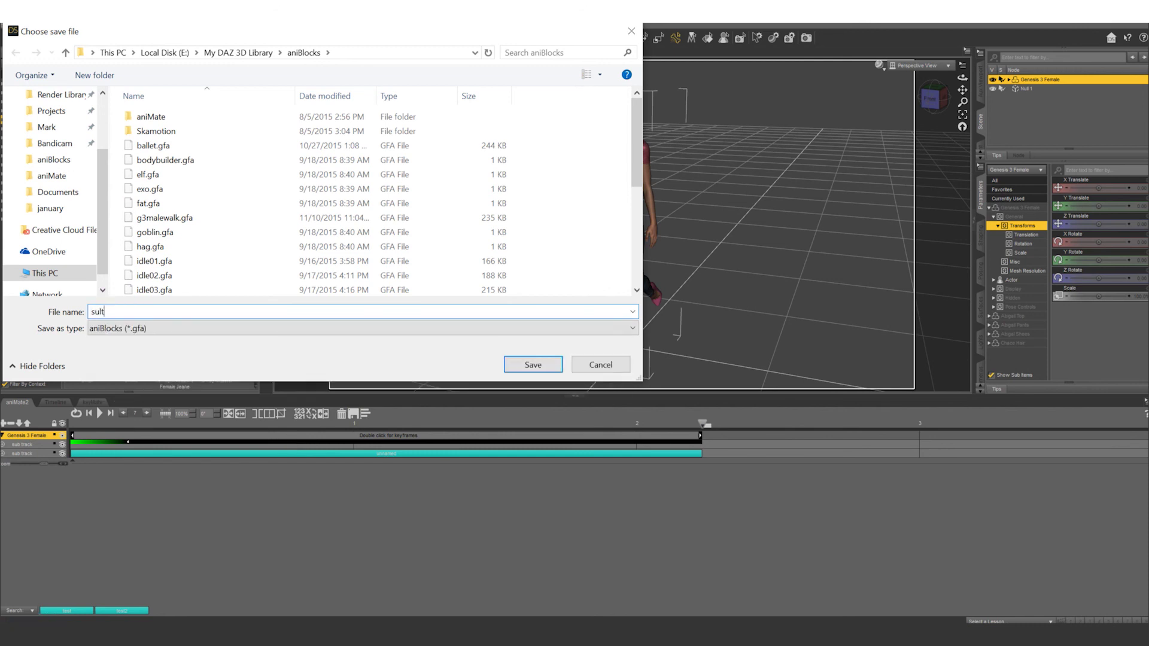
type("rierwalk")
Finish saving sultrierwalk, start a new scene without saving, and load the Adaline clothed figure
key("Return")
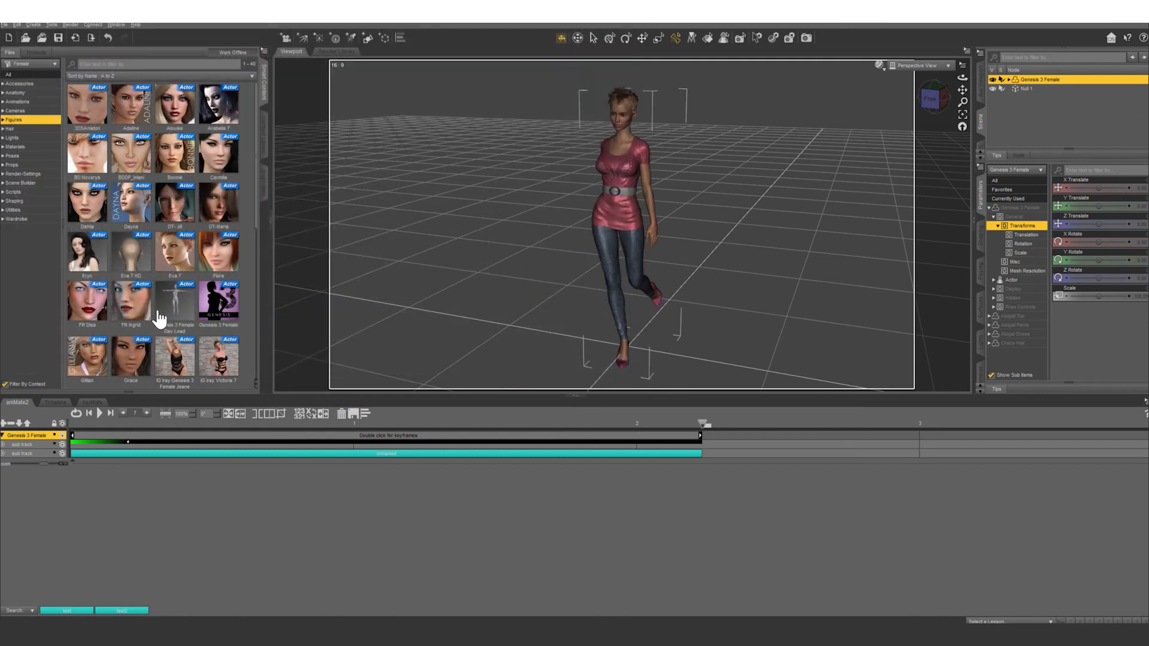
left_click(10, 39)
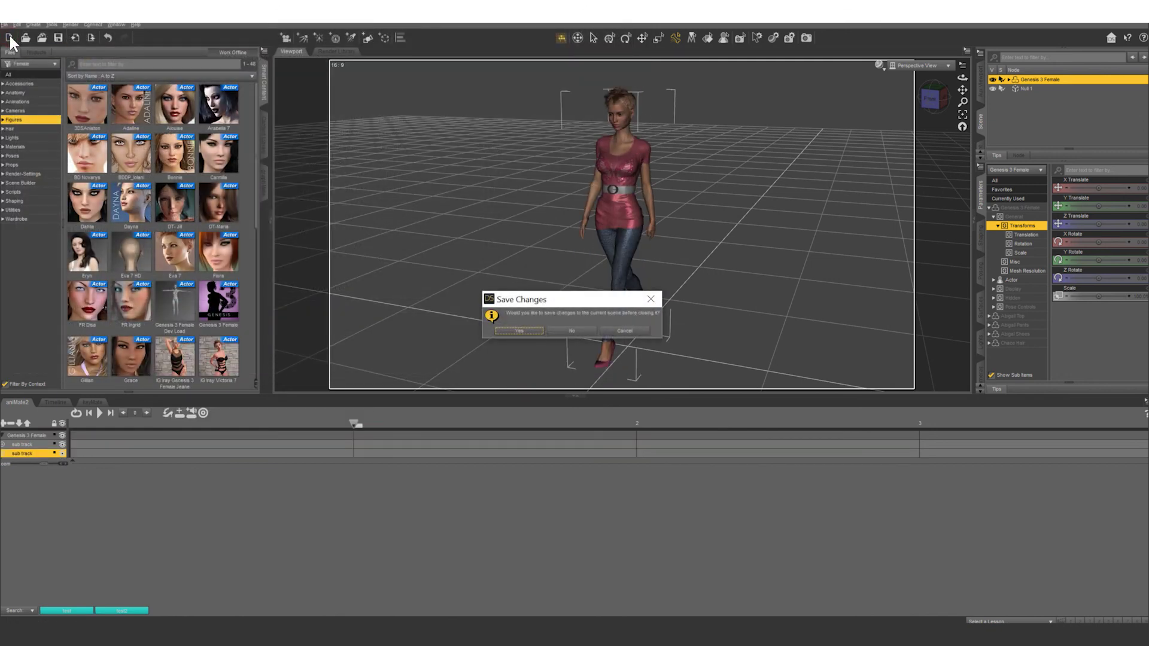
left_click(583, 332)
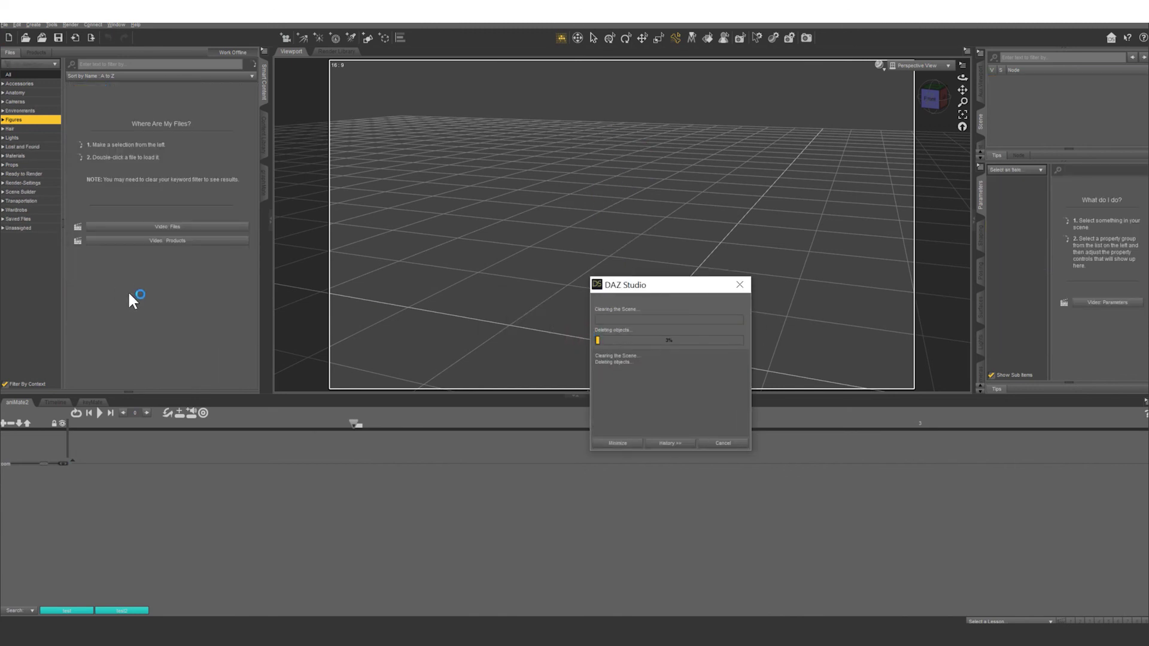
mouse_move(143, 296)
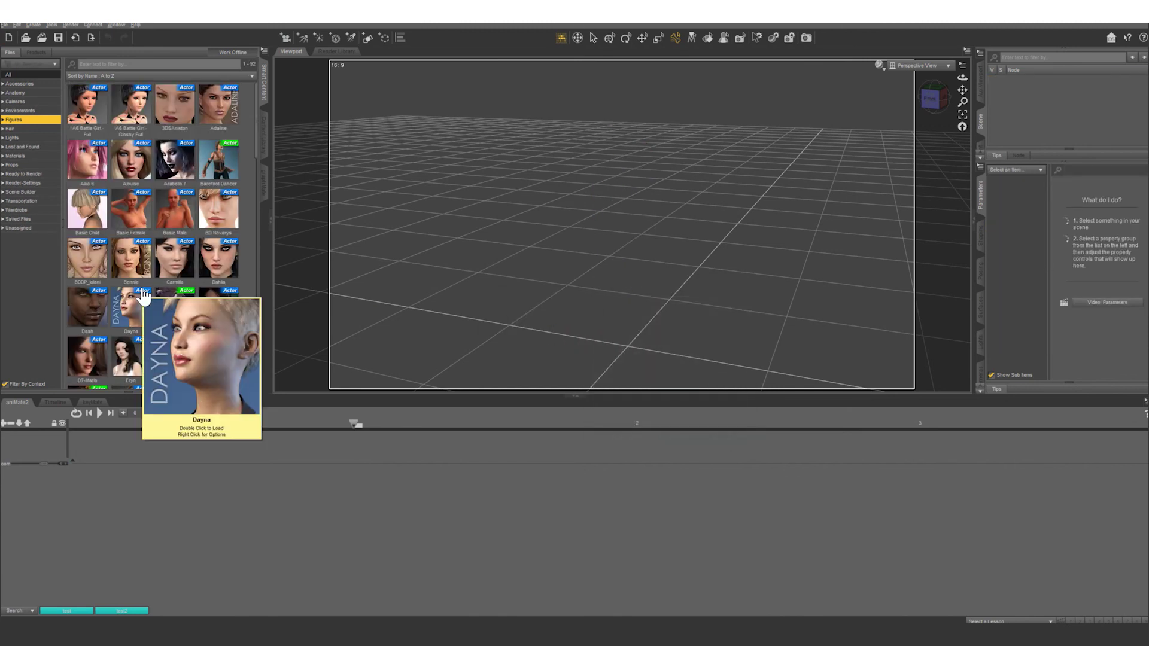
double_click(229, 113)
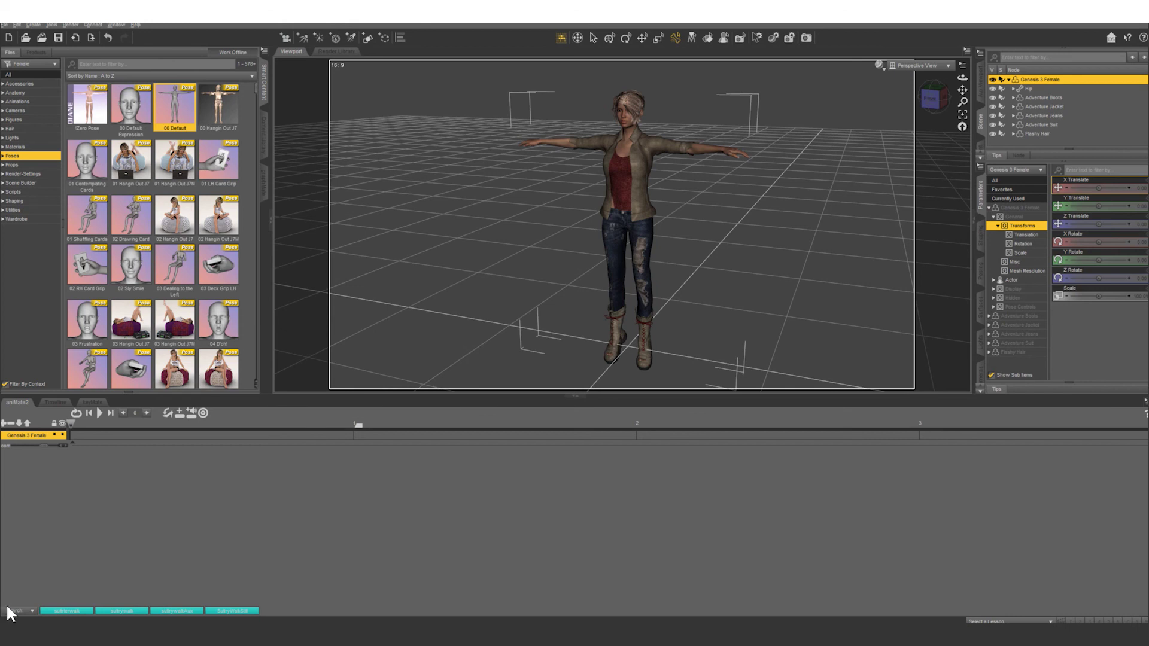
Find the sultrierwalk aniBlock via 'sult', drop it on the Genesis 3 Female track, and play
left_click(14, 610)
left_click(28, 599)
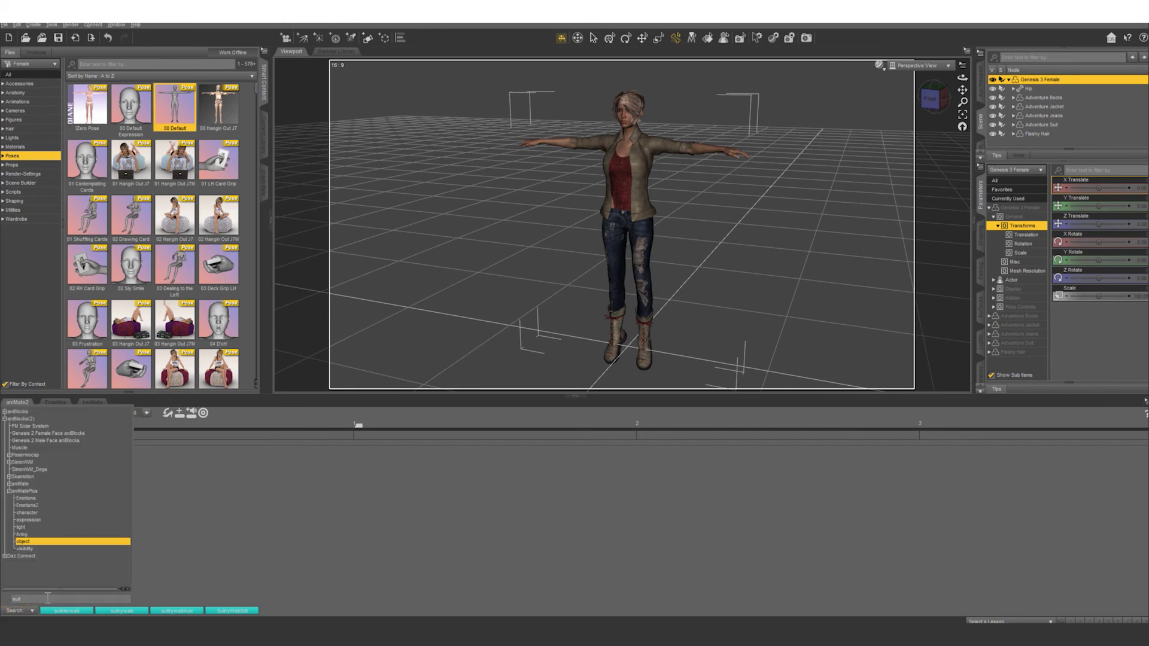
left_click(157, 539)
left_click_drag(76, 611, 115, 441)
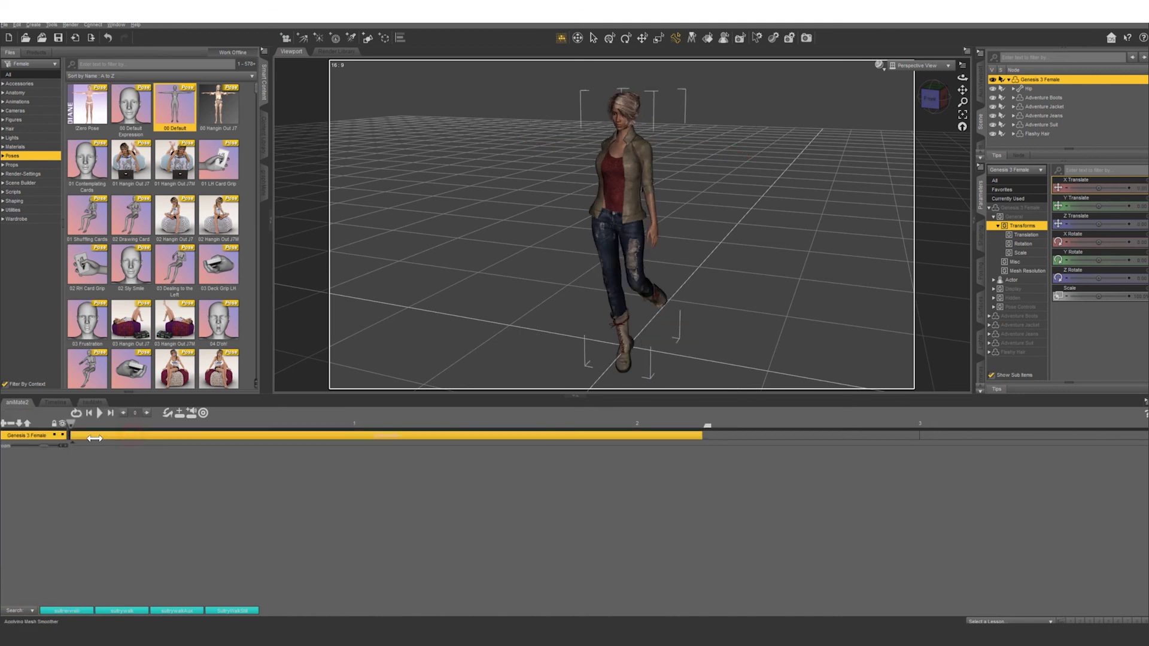
left_click(99, 413)
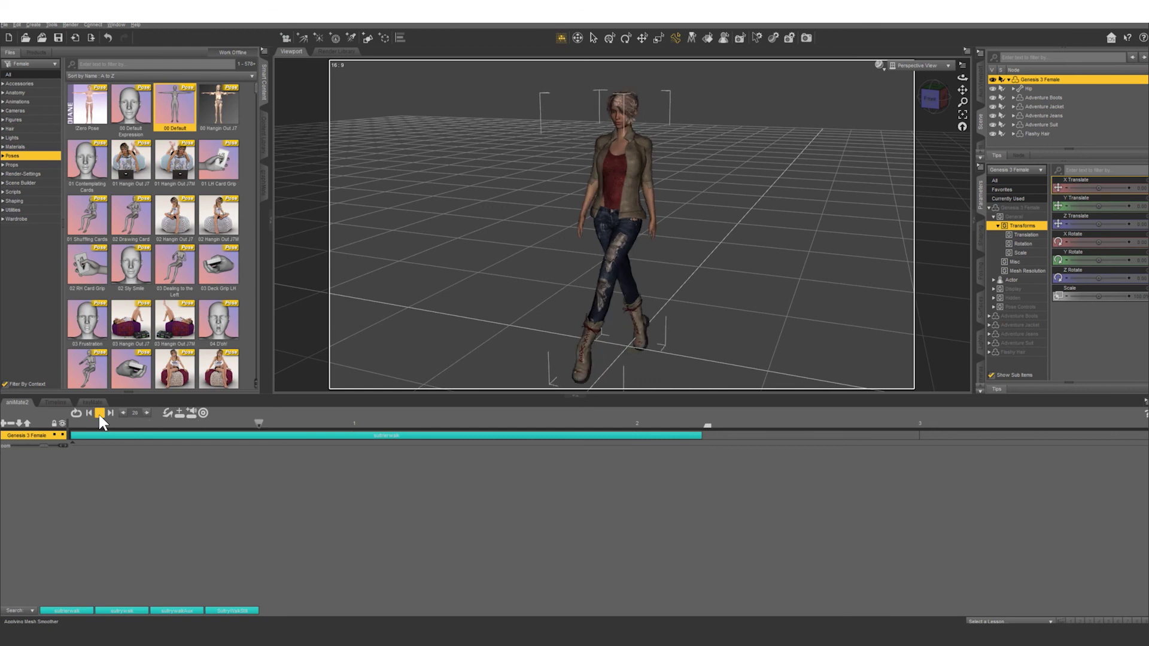